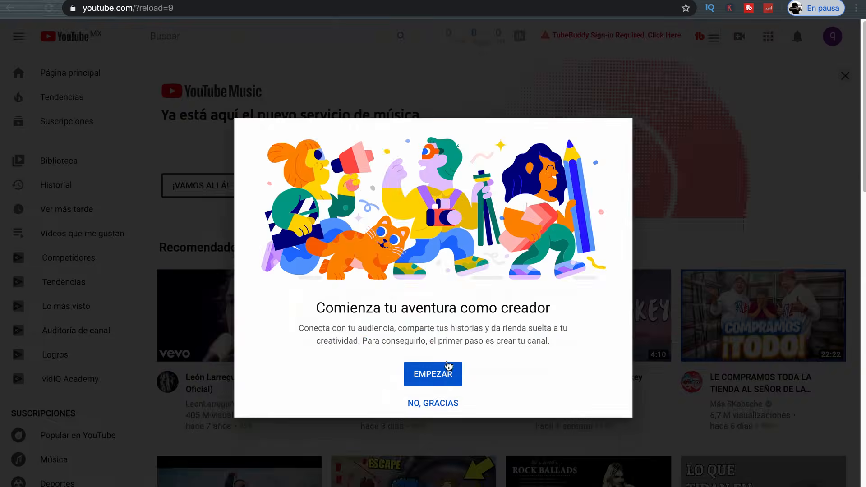
- Create the channel with the custom name QUIERO SER YOUTUBER and save its setup
click(432, 370)
click(532, 347)
text(QUIERO SER YOUTUBER)
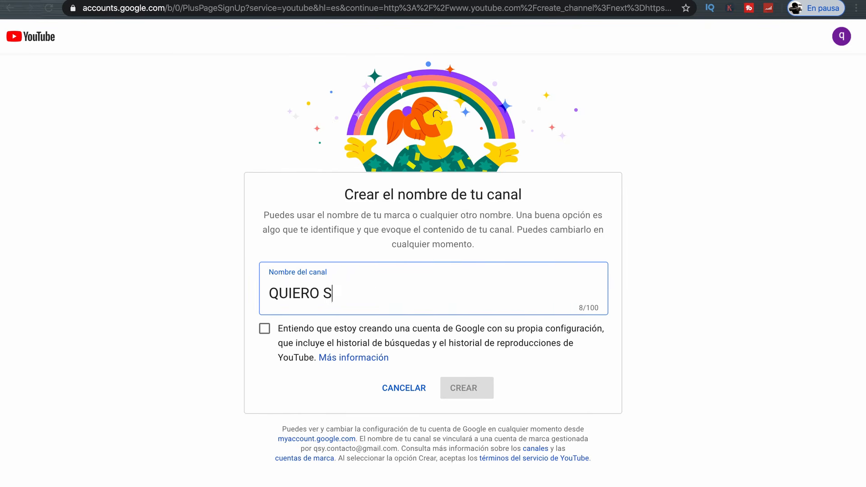
click(264, 329)
click(508, 387)
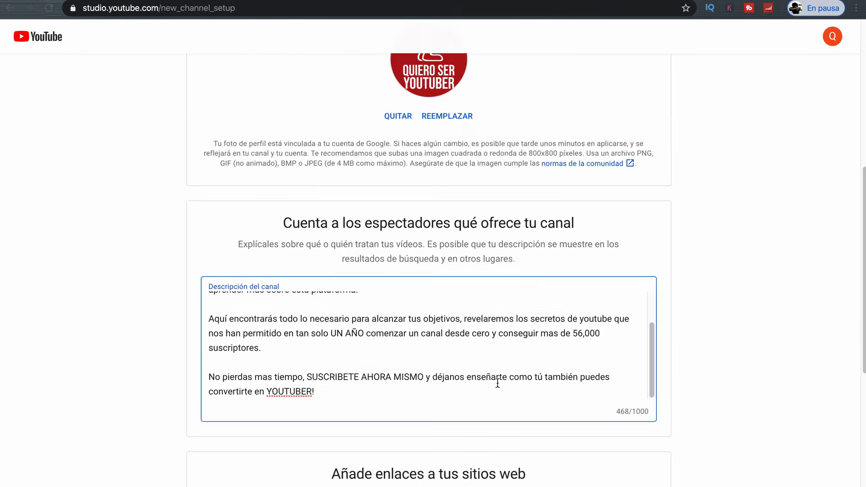
scroll(332, 147, down, 6)
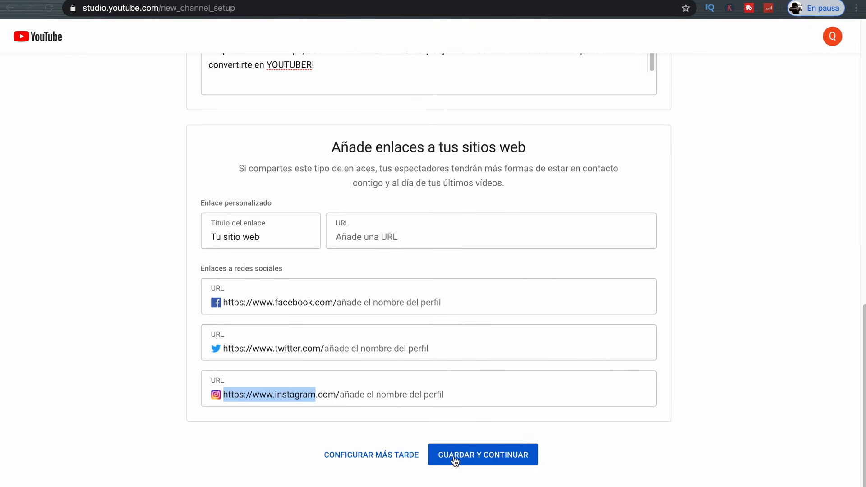
click(475, 455)
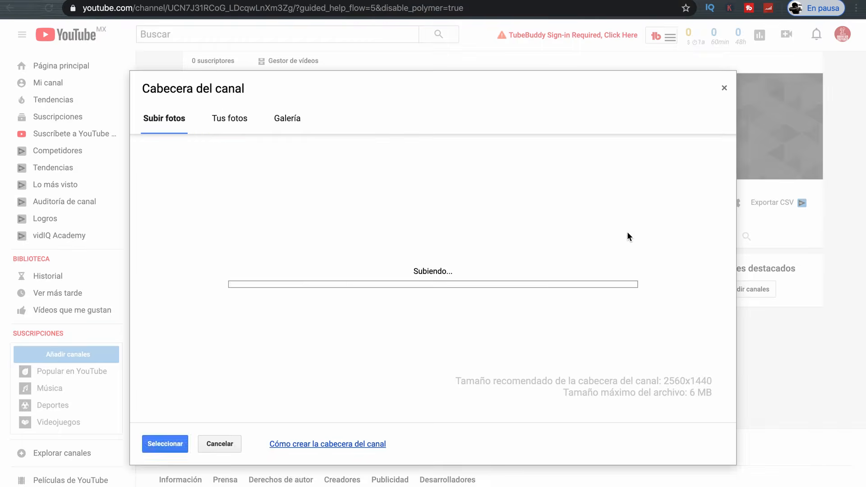
- Apply the uploaded red image as the channel banner and glance at the view-as options
click(178, 444)
click(178, 445)
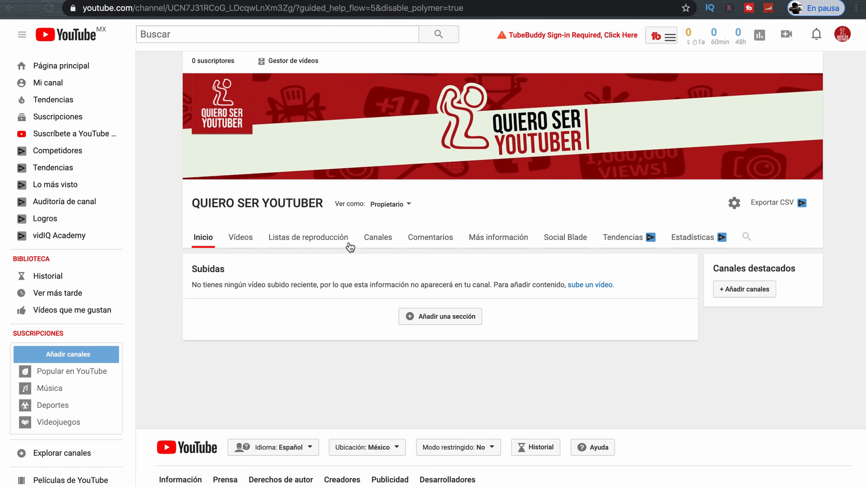
click(408, 205)
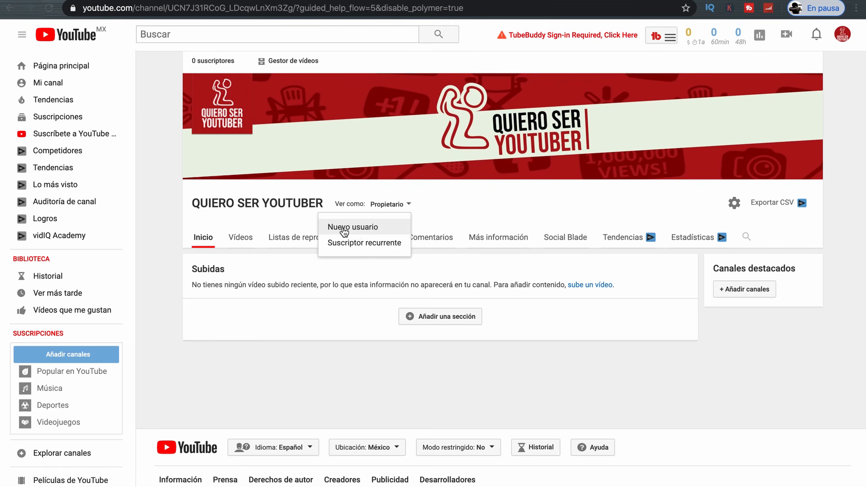
click(251, 257)
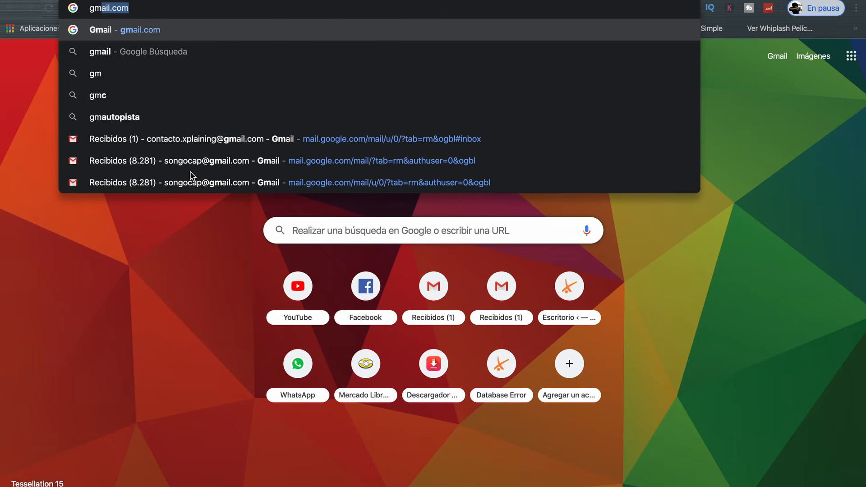
- Go to gmail.com, switch to another account and start creating a business Google account
text(ail)
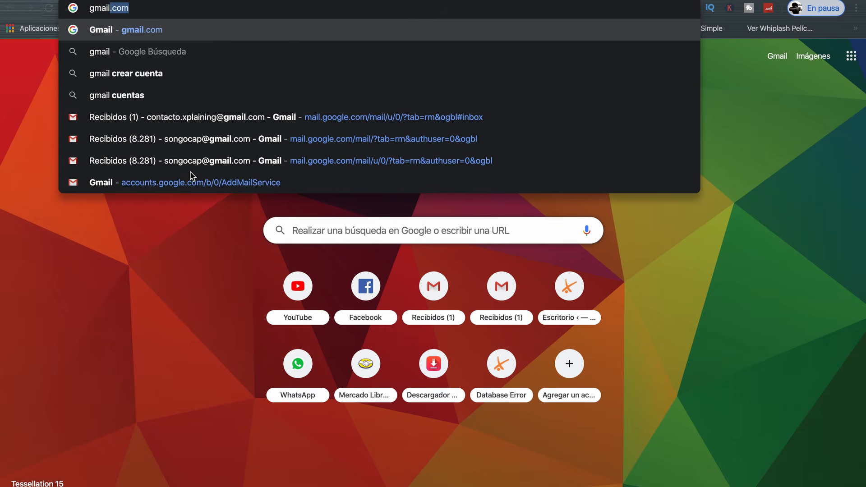
text(.com)
key(Return)
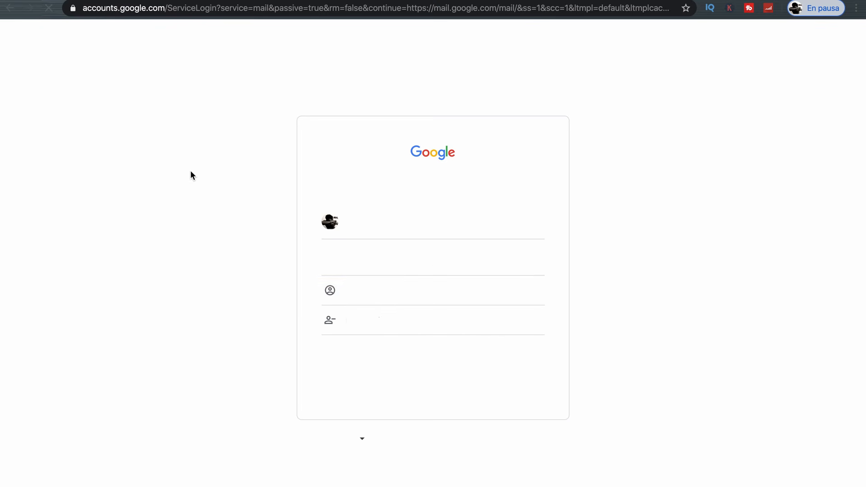
click(394, 295)
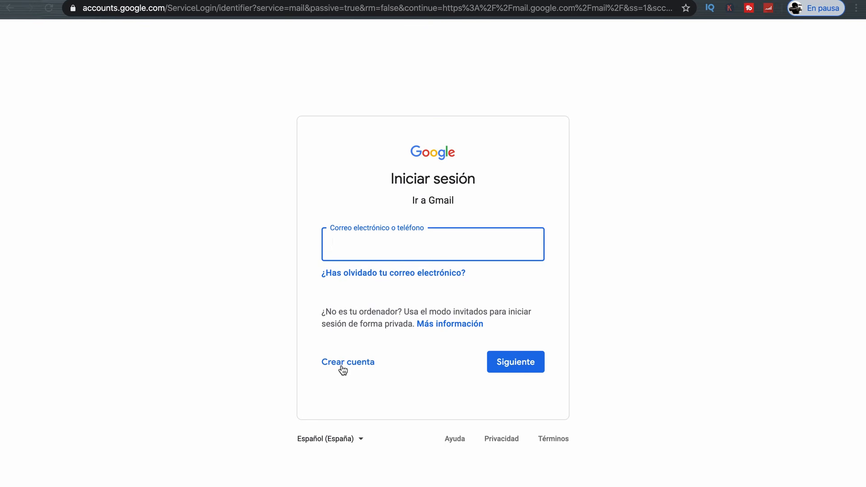
click(344, 367)
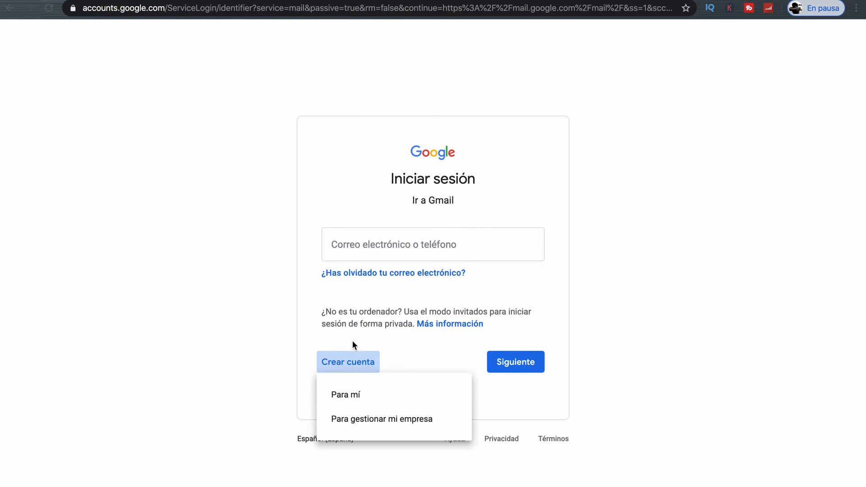
click(364, 422)
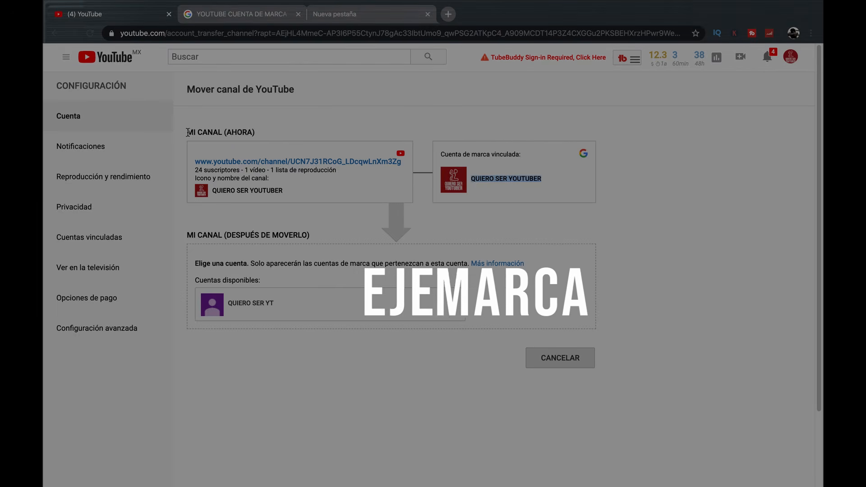
- Highlight the MI CANAL (AHORA) example, linked brand account label and QUIERO SER YOUTUBER name
drag(187, 132, 254, 132)
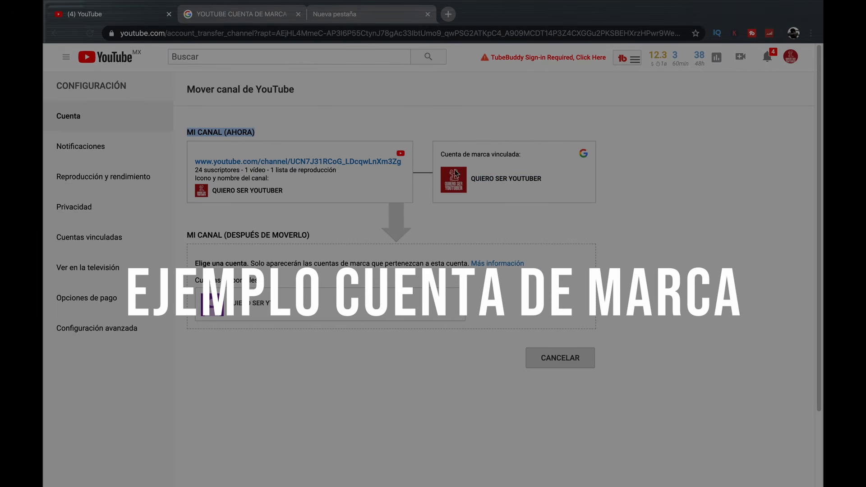
drag(442, 156, 524, 154)
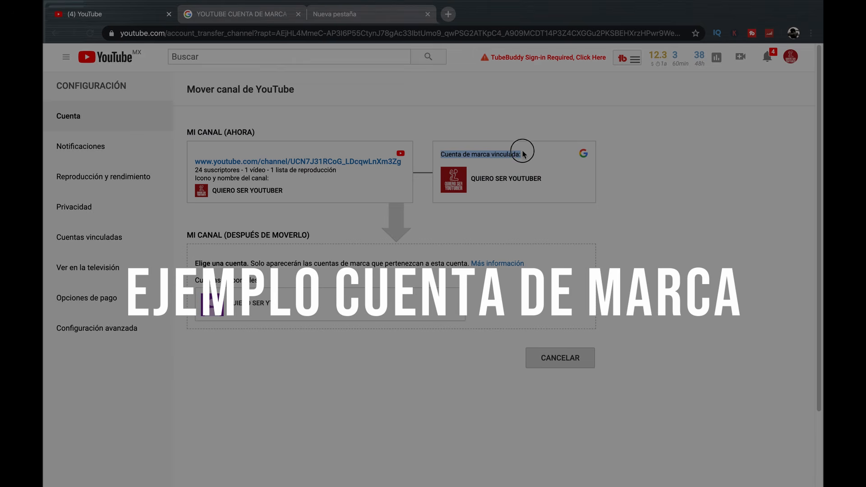
drag(547, 182, 472, 181)
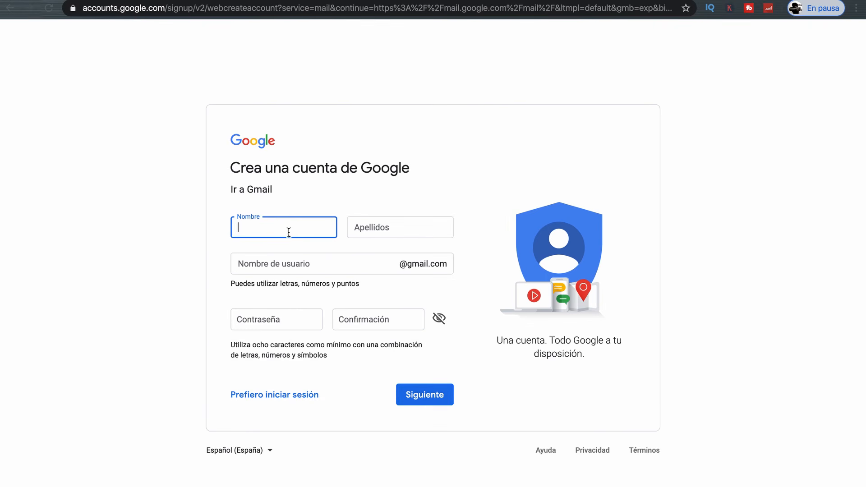
- Enter the surname, a Gmail username, and the password with its confirmation, then submit
key(Tab)
text(yt)
click(338, 264)
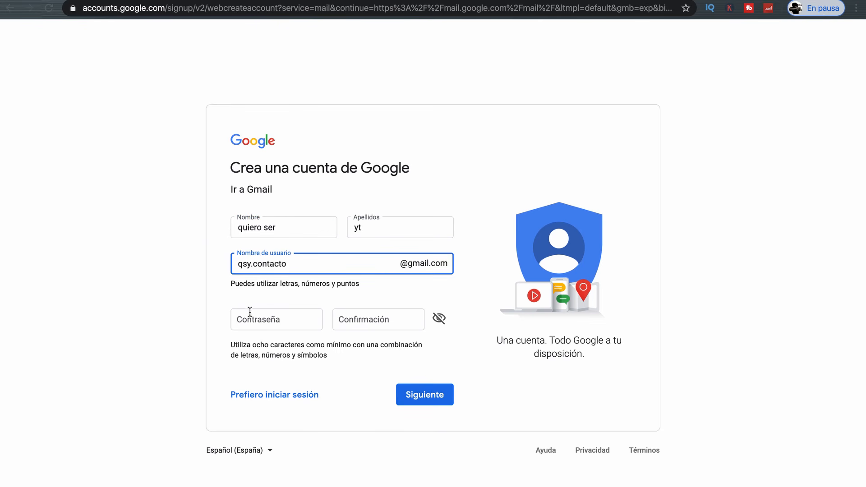
click(275, 324)
click(365, 324)
click(433, 396)
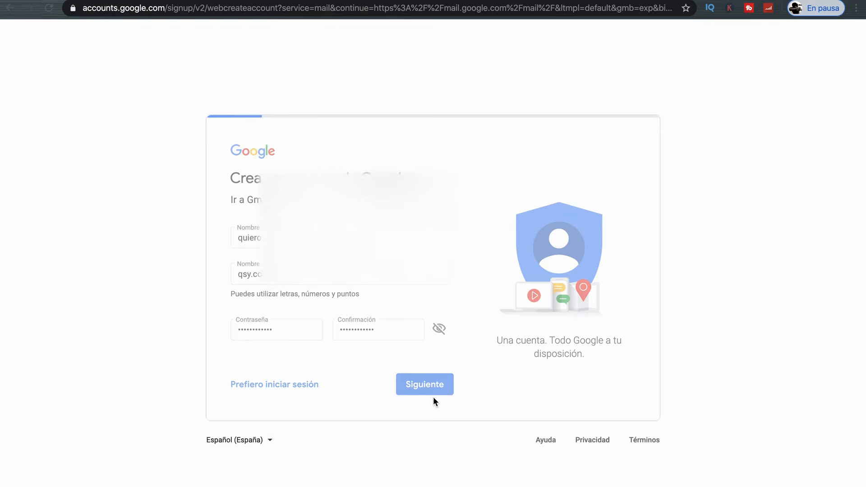
- Accept the autofilled recovery e-mail, enter birthday 16 Octubre, choose Hombre, and submit
click(325, 216)
click(307, 248)
click(289, 277)
click(247, 295)
text(16)
click(338, 295)
click(324, 396)
click(401, 301)
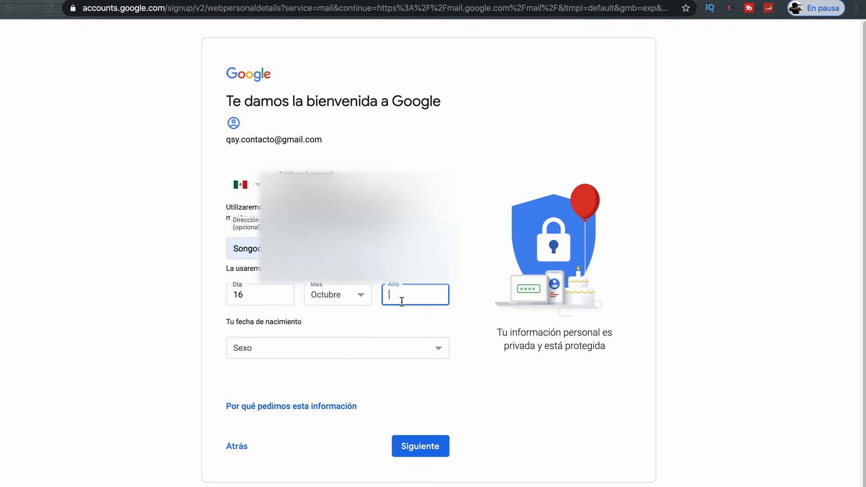
click(395, 356)
click(342, 372)
click(421, 445)
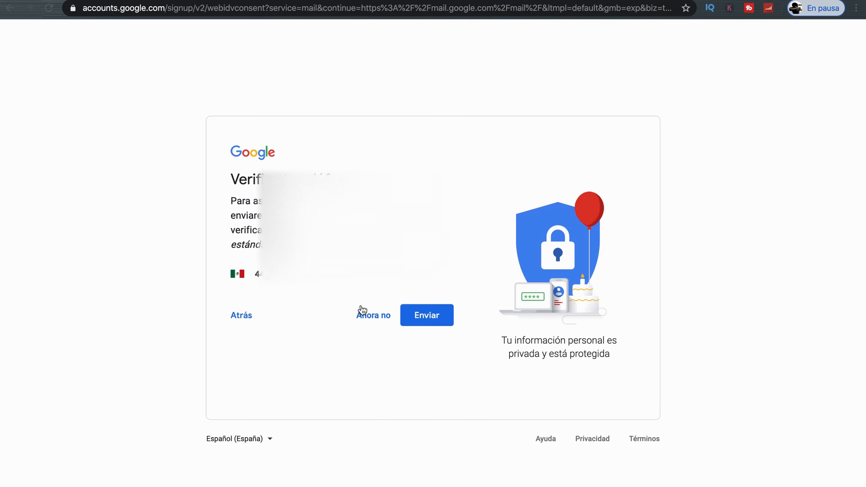
- Send a verification code to the phone and verify it with the received code
click(425, 320)
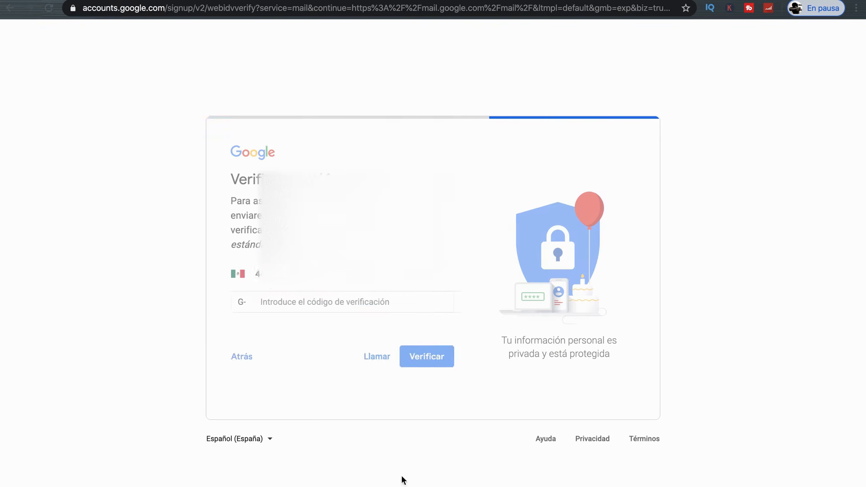
mouse_move(319, 480)
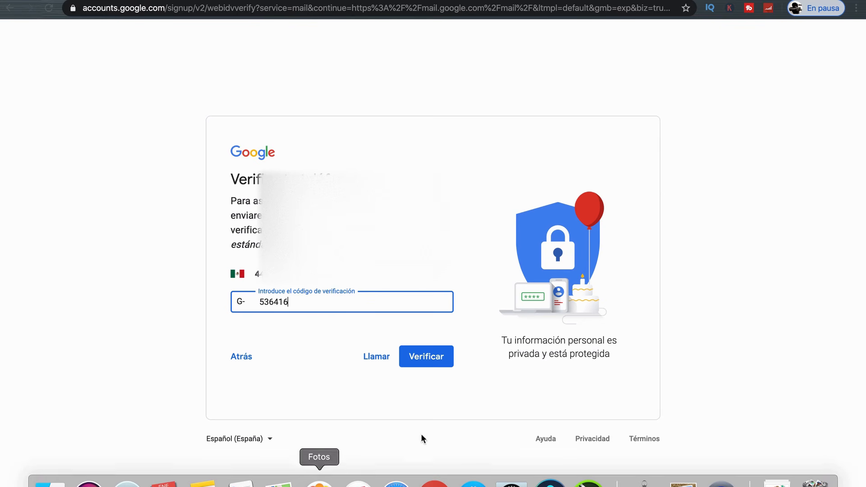
click(429, 362)
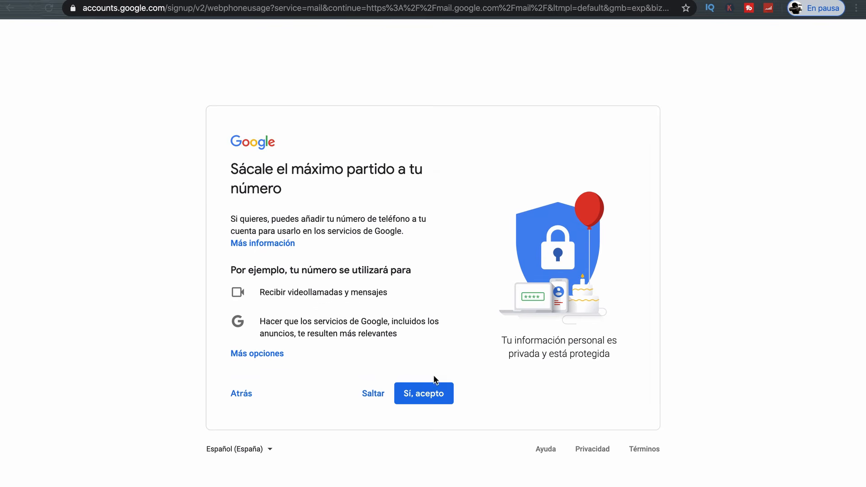
- Agree to phone use with Google services and accept the privacy terms to create the account
click(428, 395)
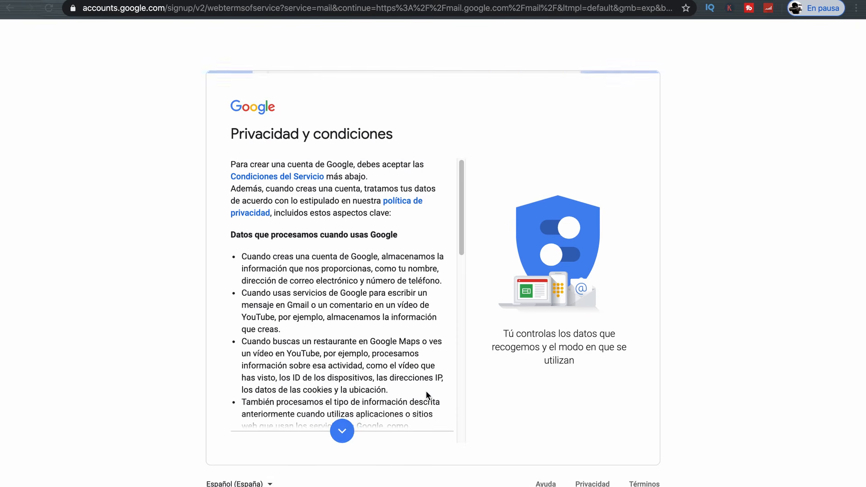
click(341, 428)
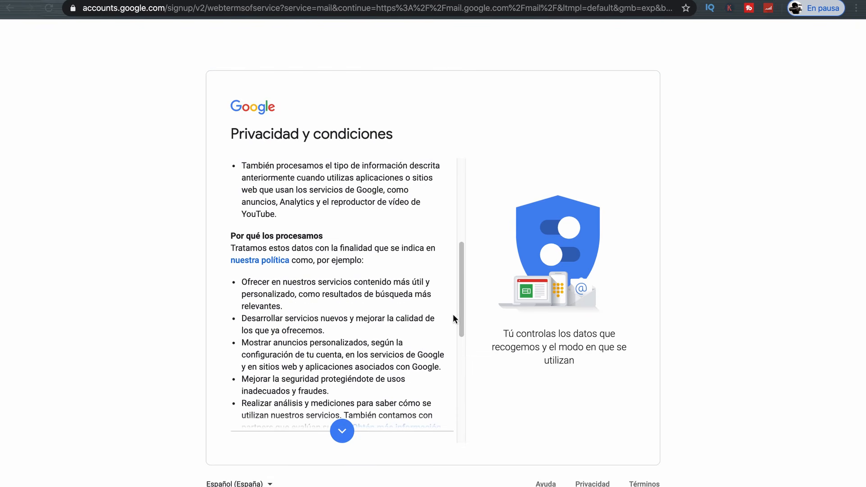
drag(461, 317, 459, 378)
click(416, 432)
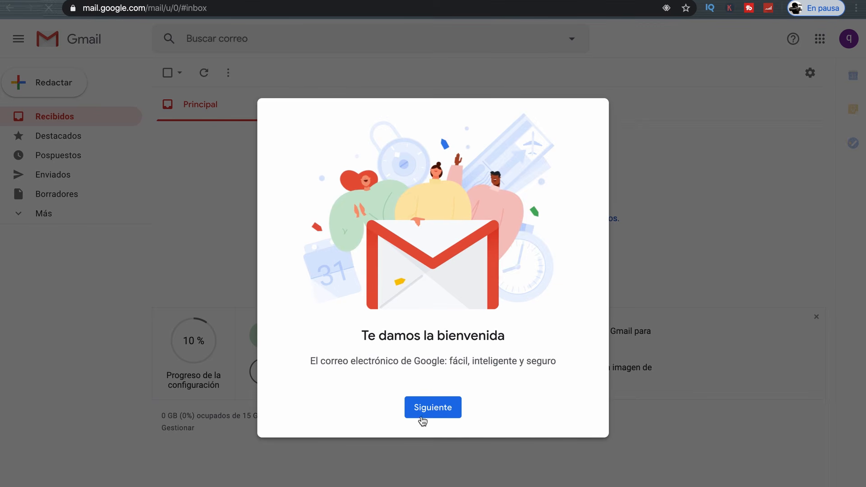
- Finish the Gmail welcome steps keeping the Predeterminada inbox view, then open a new tab
click(432, 409)
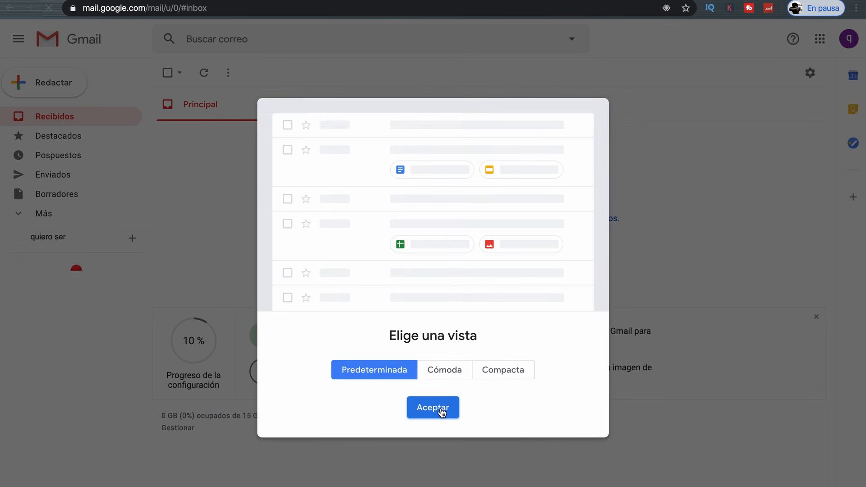
click(441, 412)
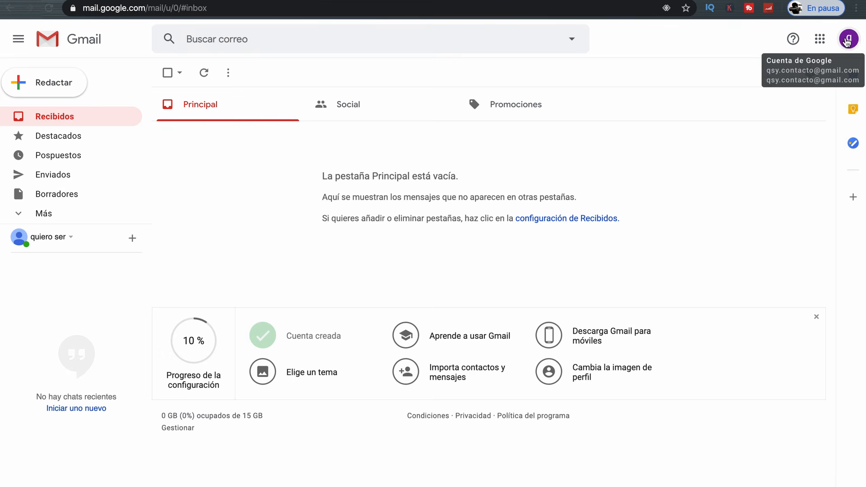
key(ctrl+t)
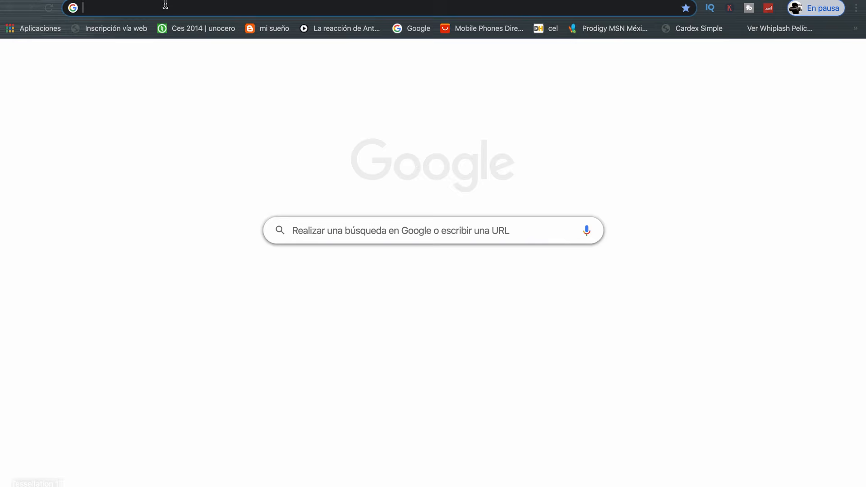
- Navigate to youtube.com from the Chrome address bar
text(yi)
key(BackSpace)
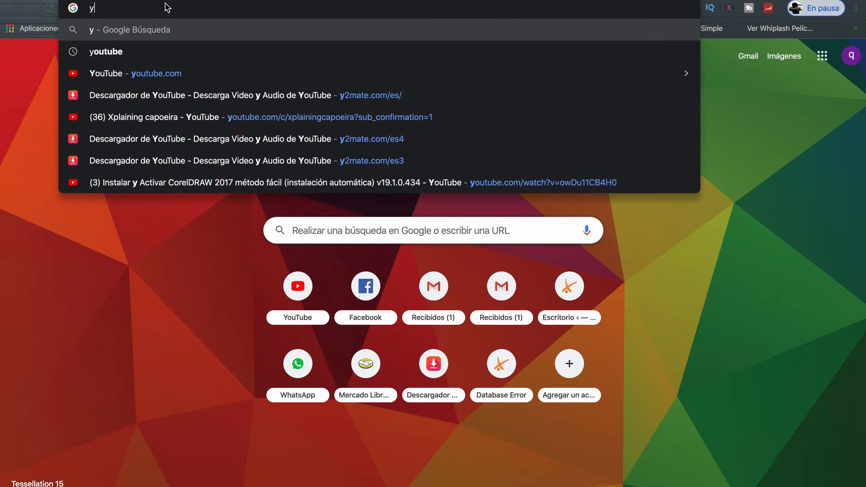
text(outube.com)
key(Return)
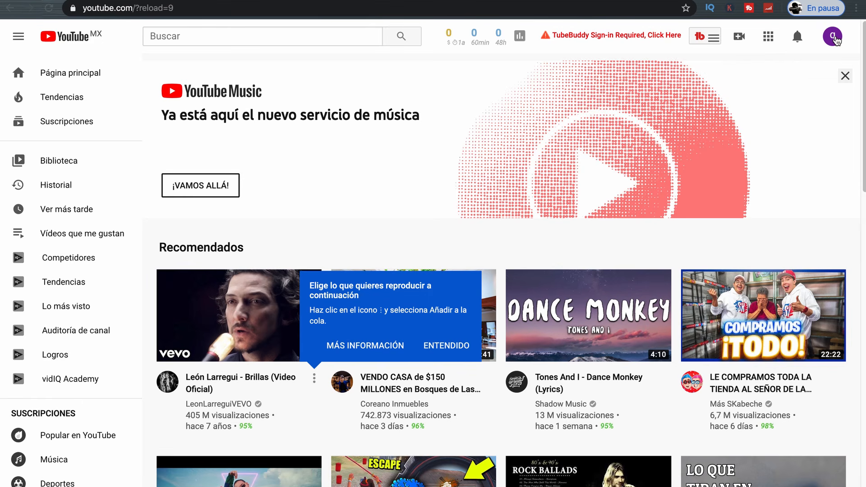
- From the account menu, create a channel with the custom name QUIERO SER YOUTUBER
click(833, 38)
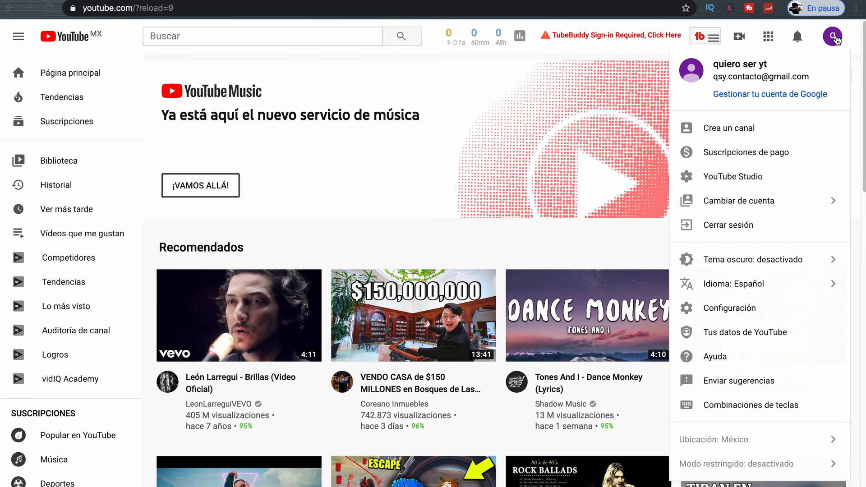
click(740, 129)
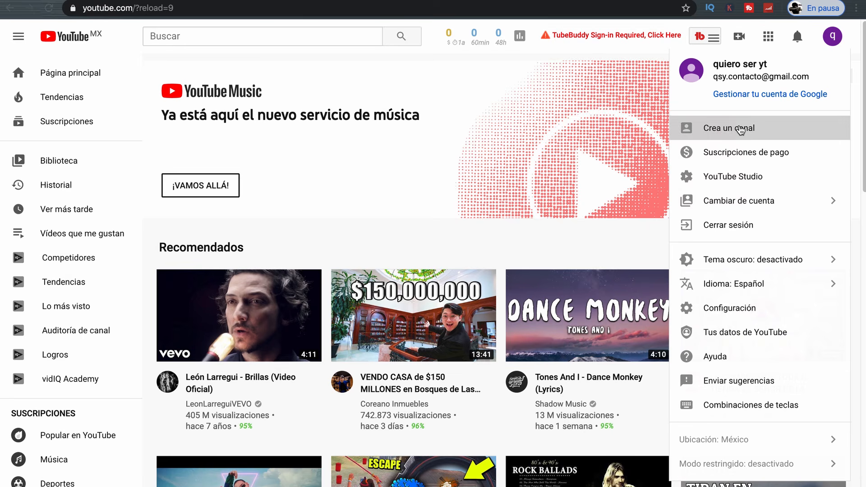
click(447, 370)
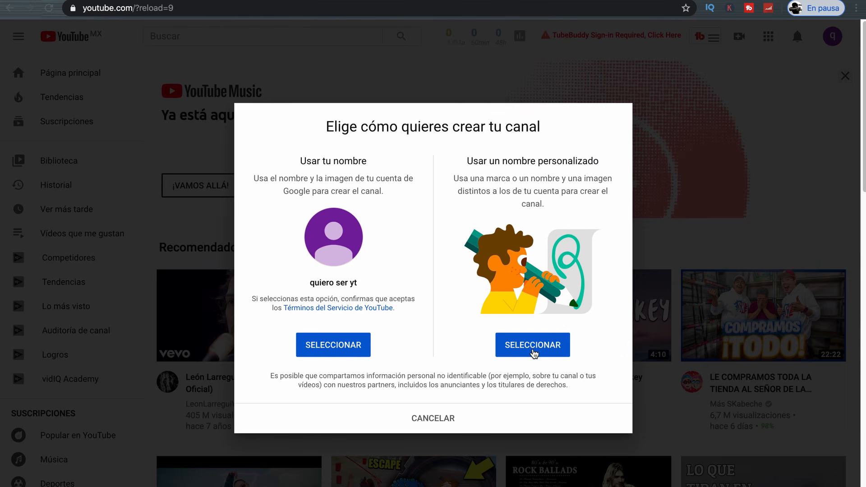
click(532, 350)
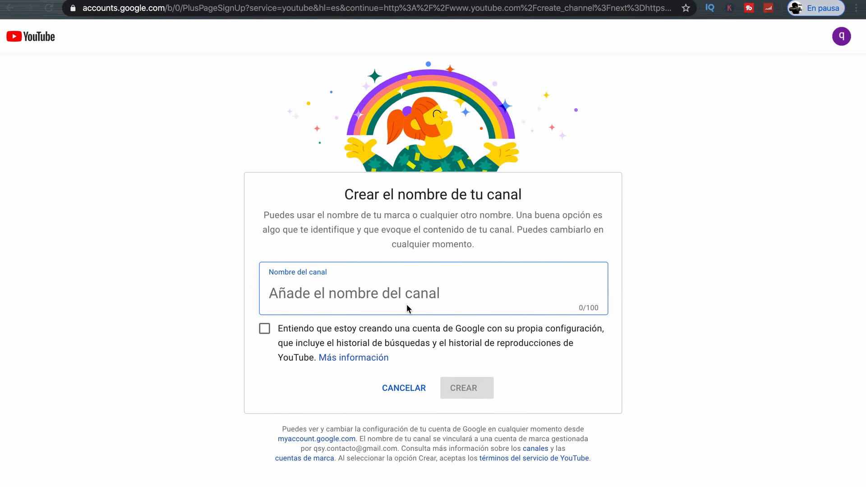
text(QUIERO SER YOUTUBER)
click(265, 330)
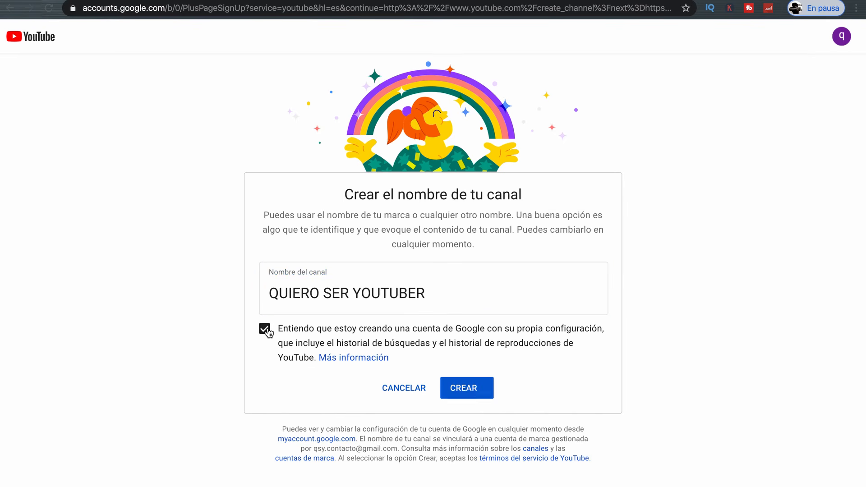
click(474, 390)
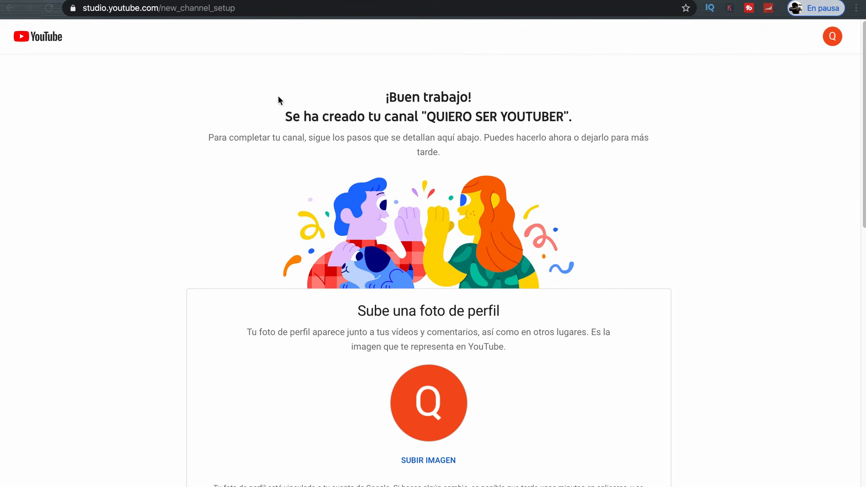
- Upload the QUIERO SER YOUTUBER logo as the channel profile picture
drag(286, 115, 578, 113)
scroll(235, 185, down, 4)
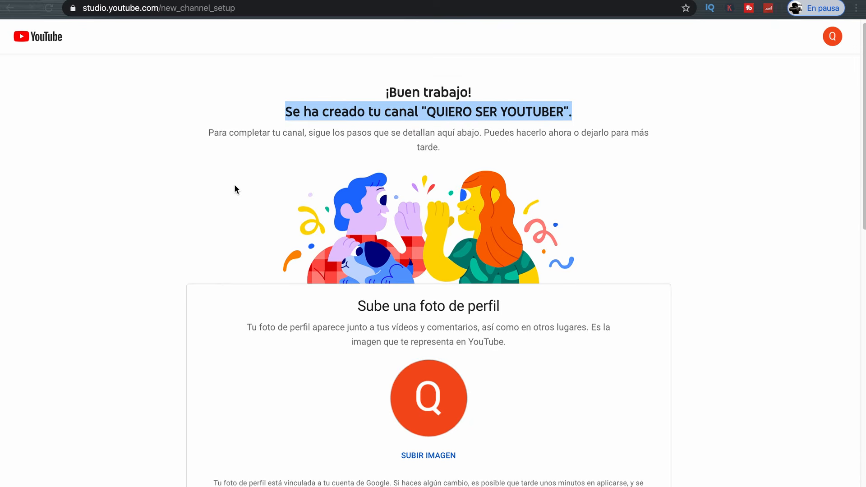
click(435, 280)
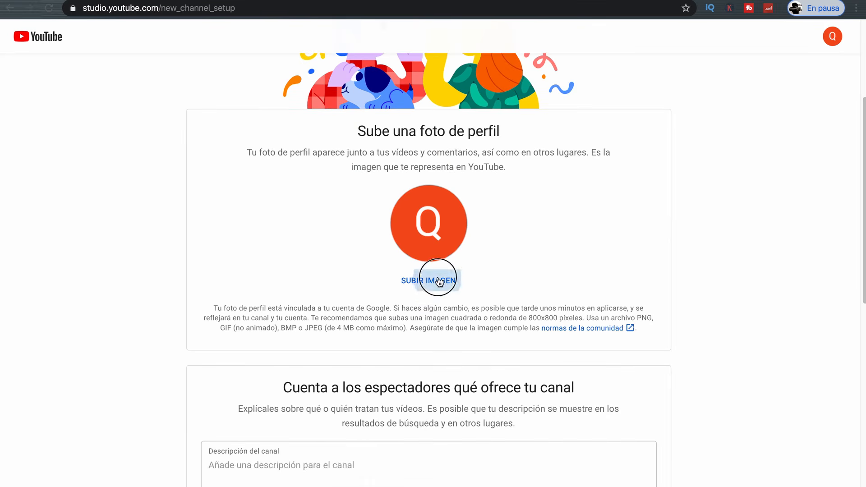
double_click(358, 130)
drag(359, 130, 499, 131)
click(432, 281)
scroll(338, 140, down, 10)
click(329, 141)
click(644, 230)
scroll(366, 296, down, 4)
- Paste the 468-character channel description, review the link fields, and save the setup
click(366, 296)
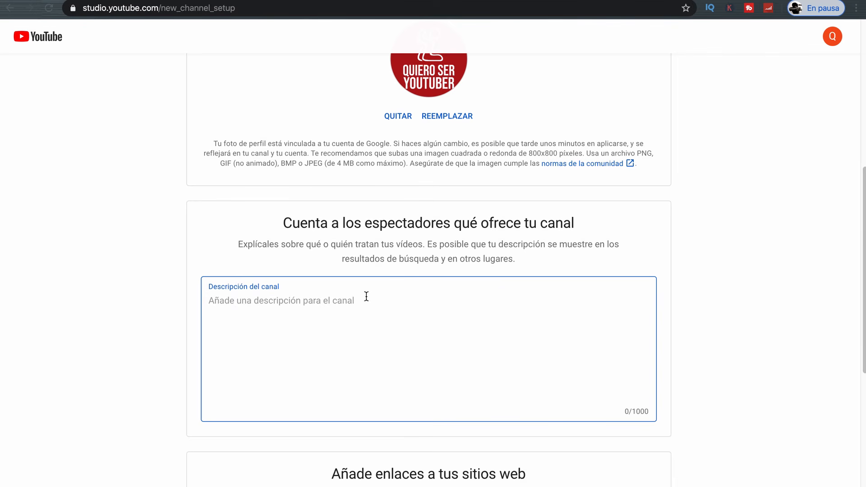
key(super+v)
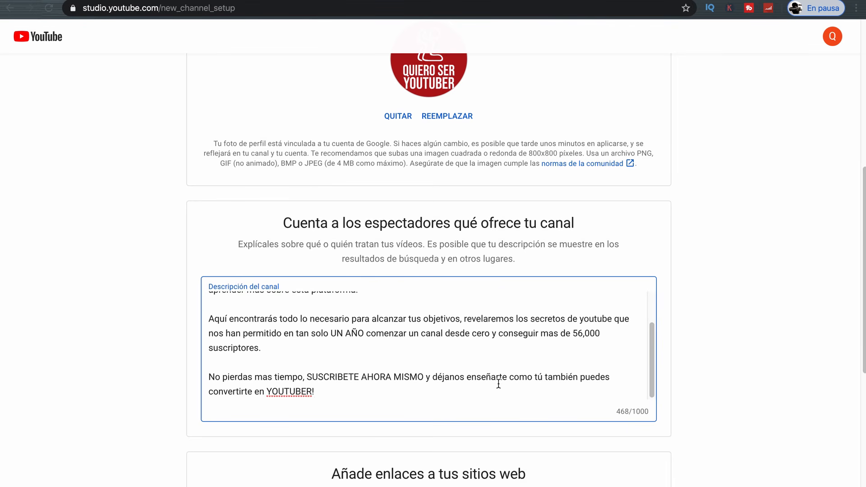
scroll(694, 370, down, 7)
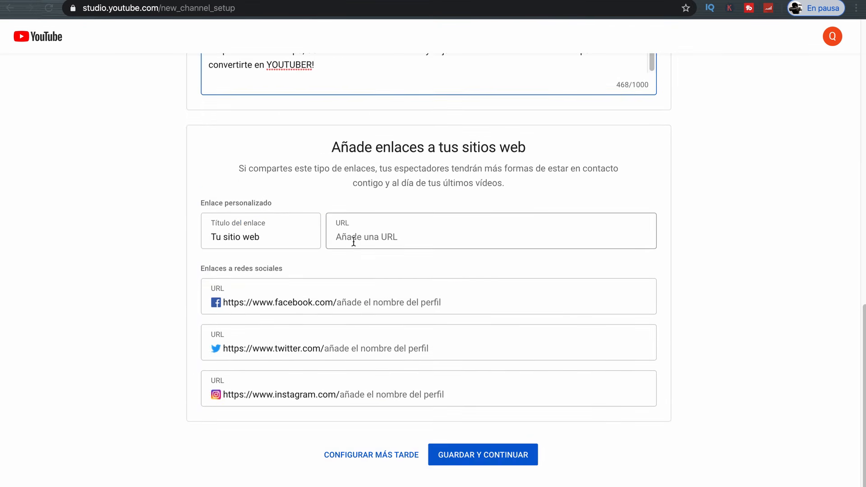
drag(331, 150, 528, 149)
drag(212, 237, 342, 238)
drag(231, 349, 305, 346)
drag(246, 395, 315, 397)
click(476, 456)
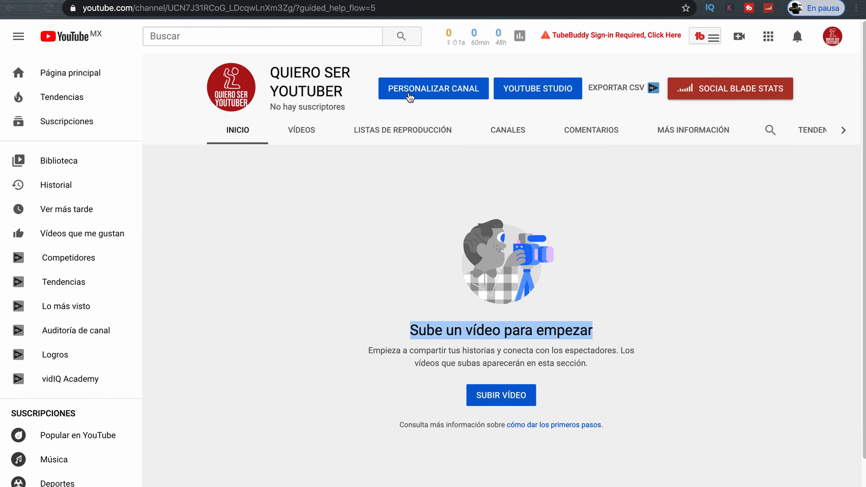
- Upload the red QUIERO SER YOUTUBER image from the computer as the channel header
click(410, 93)
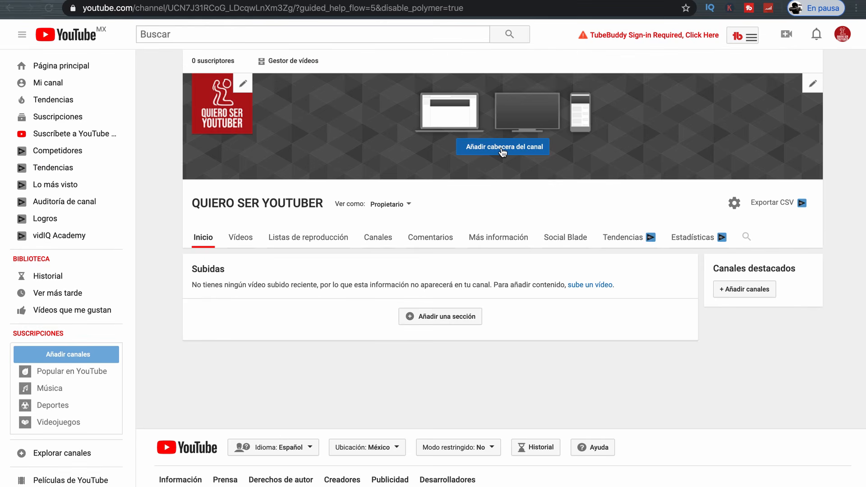
click(502, 149)
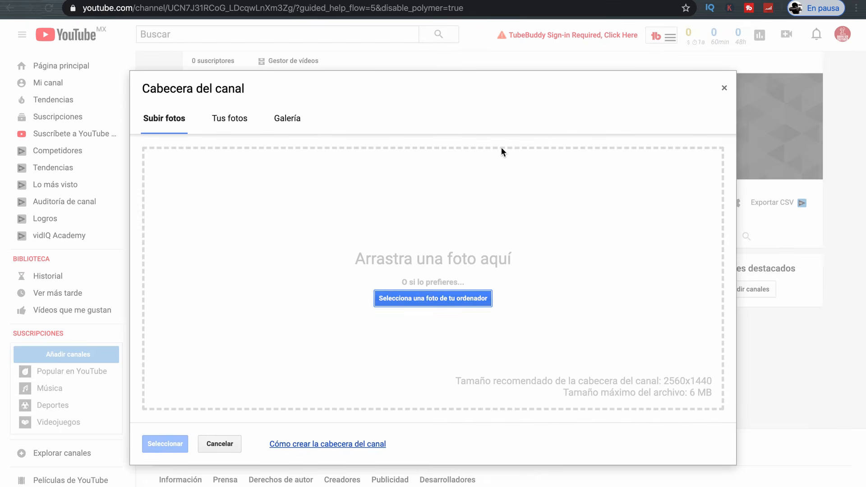
click(431, 300)
click(627, 232)
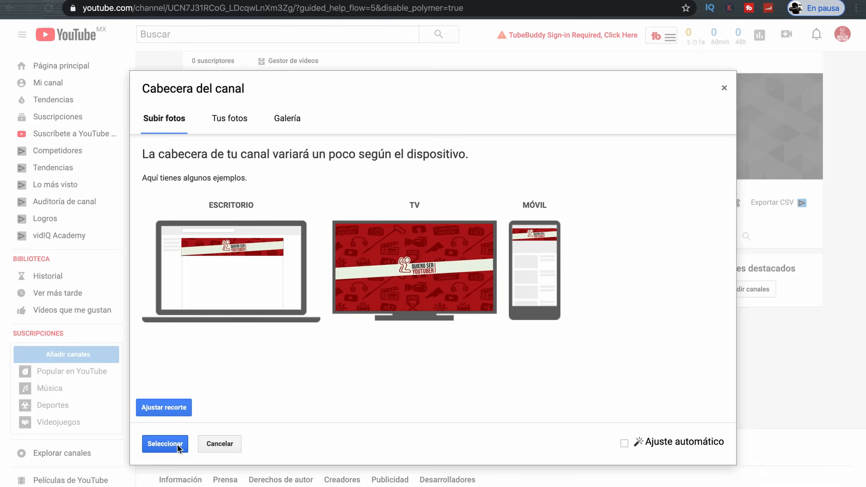
click(165, 444)
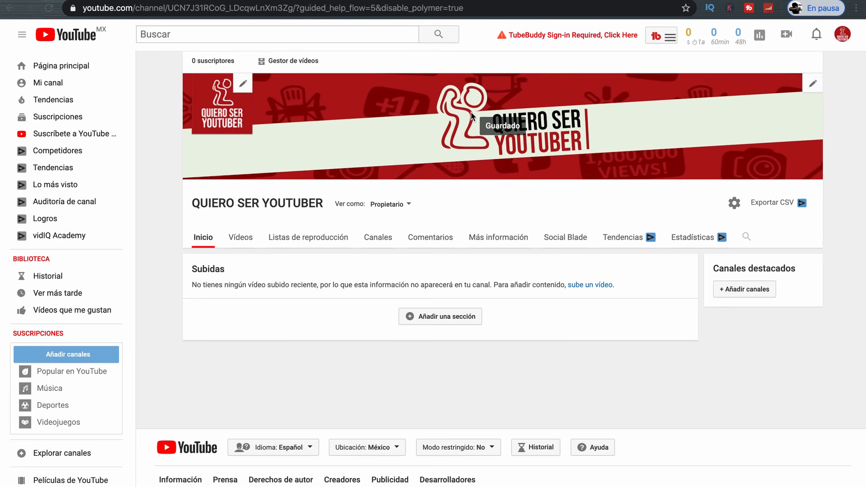
click(243, 84)
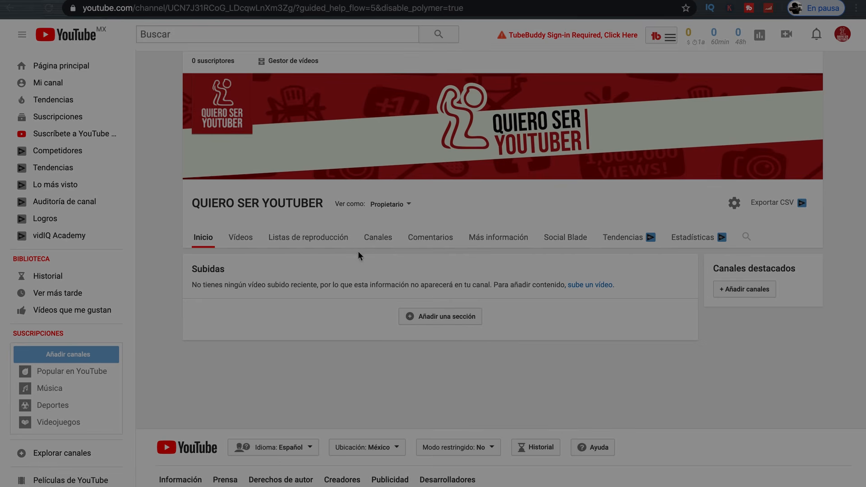
click(410, 205)
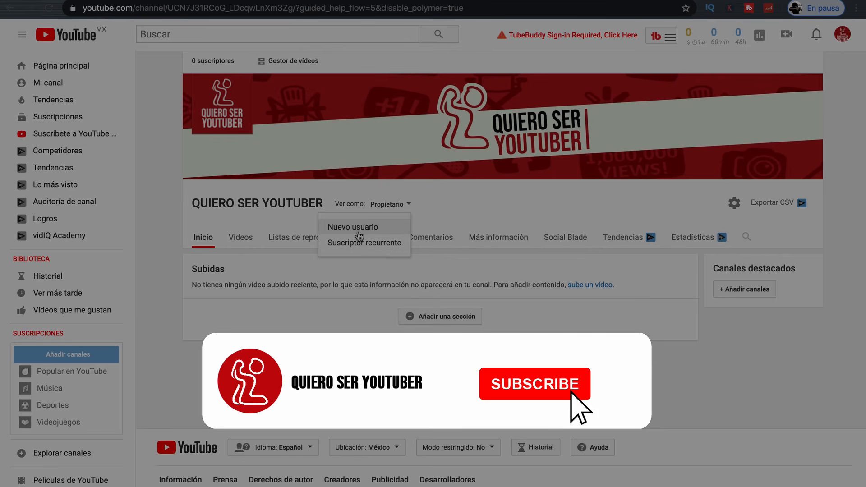
click(264, 265)
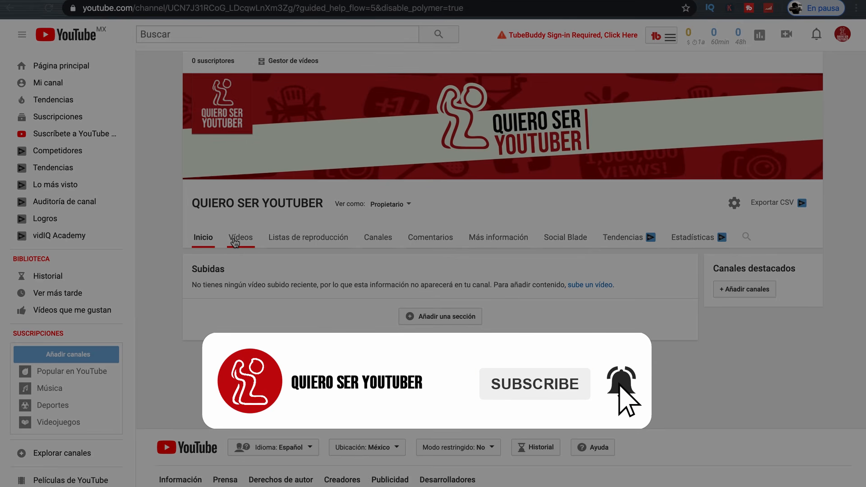